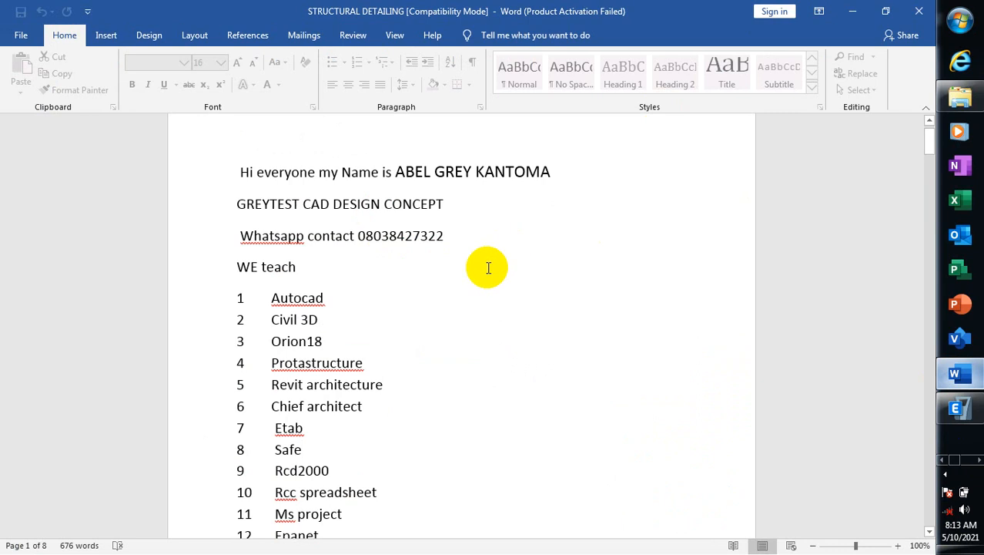
- Look over the list of taught programs in the Word document, and minimize it to return to the ETABS steel design model
{"action": "scroll", "coordinate": [485, 266], "scroll_direction": "down", "scroll_amount": 3}
{"action": "scroll", "coordinate": [470, 271], "scroll_direction": "down", "scroll_amount": 3}
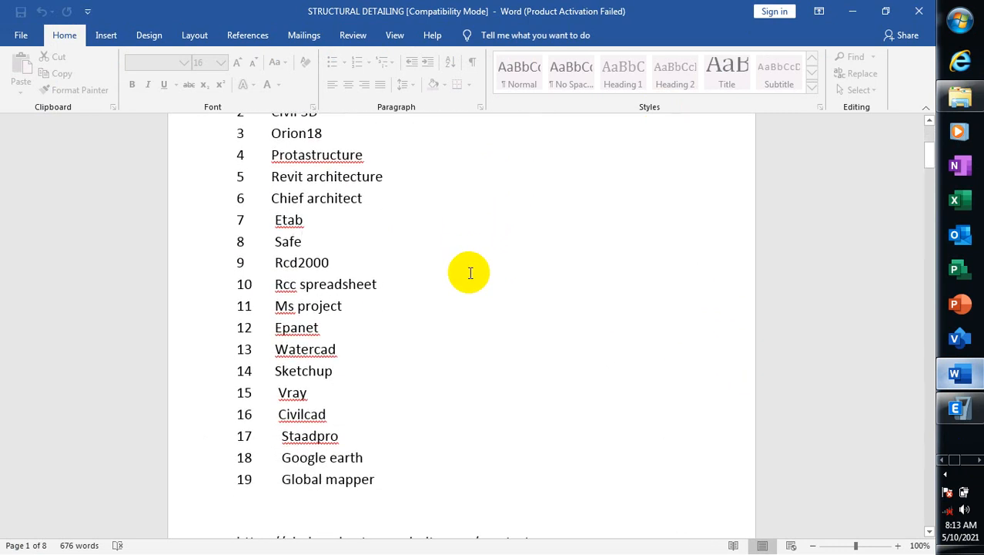
{"action": "scroll", "coordinate": [468, 270], "scroll_direction": "up", "scroll_amount": 3}
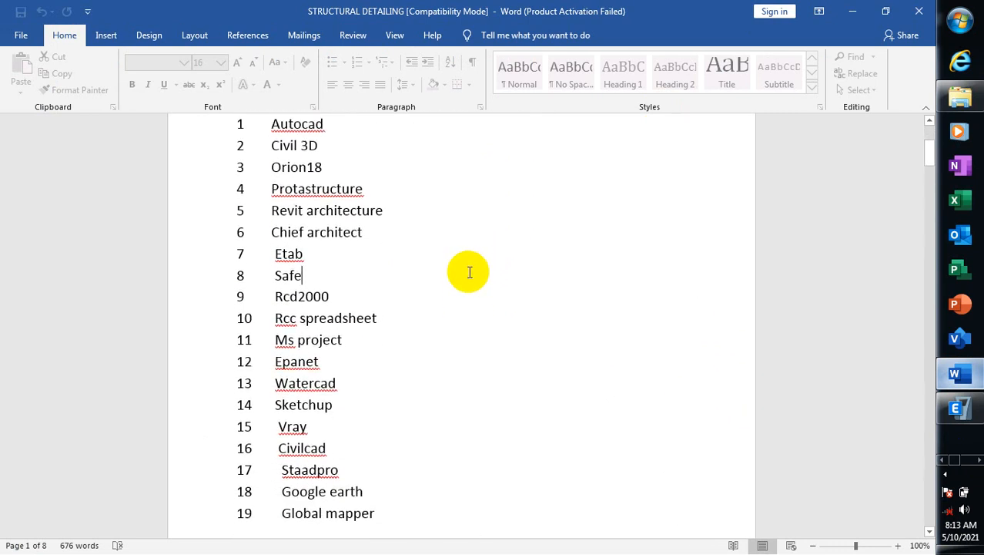
{"action": "left_click", "coordinate": [853, 12]}
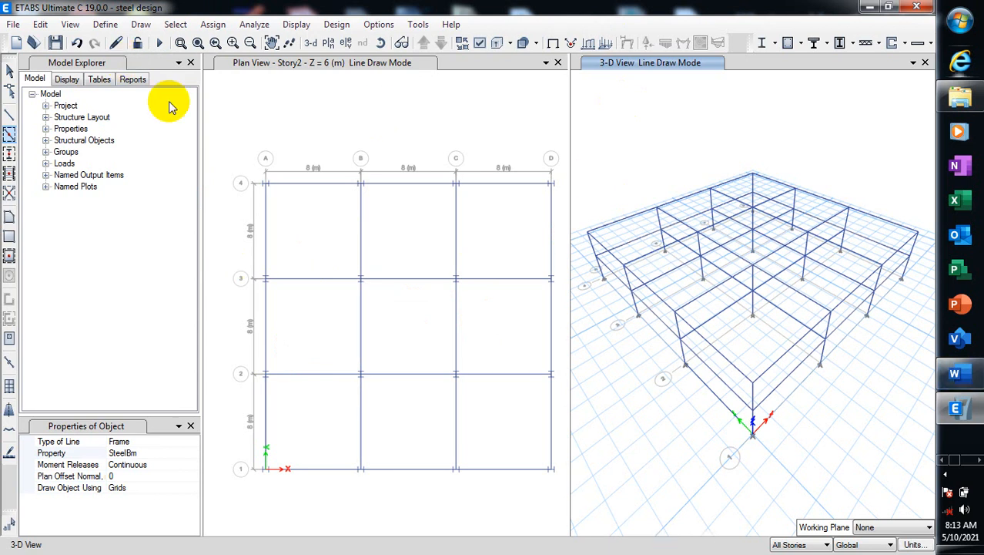
- Start Quick Draw Secondary Beams and set the moment releases to Continuous
{"action": "left_click", "coordinate": [8, 174]}
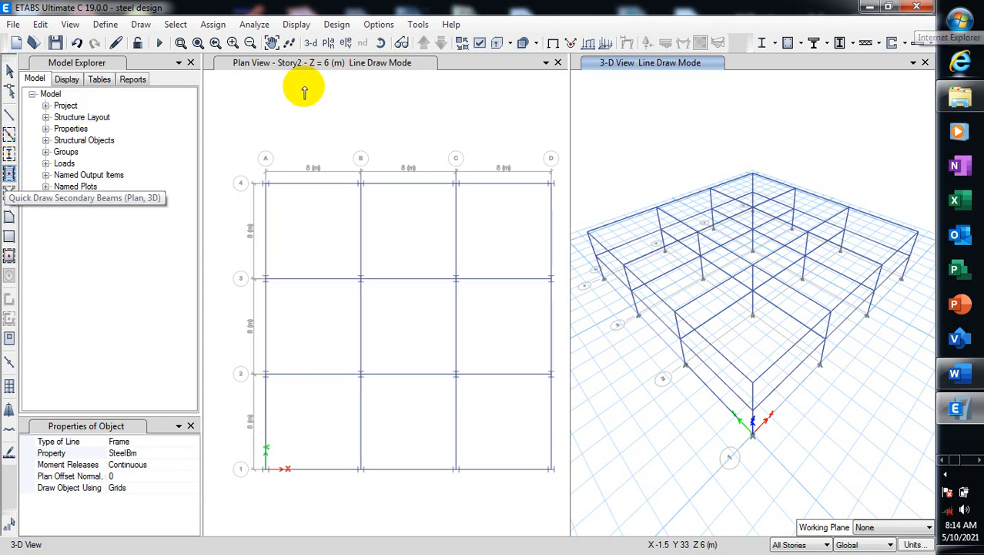
{"action": "left_click", "coordinate": [191, 441]}
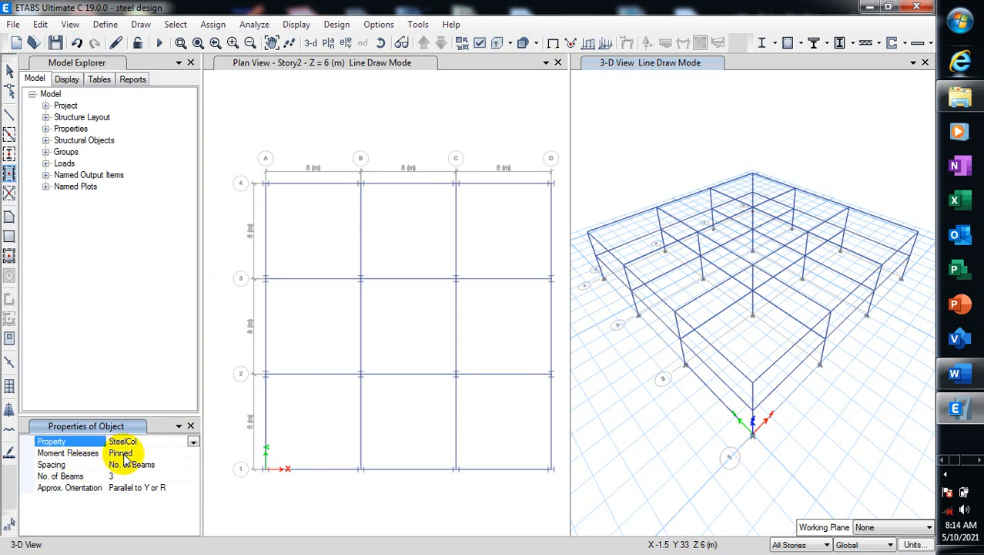
{"action": "left_click", "coordinate": [159, 453]}
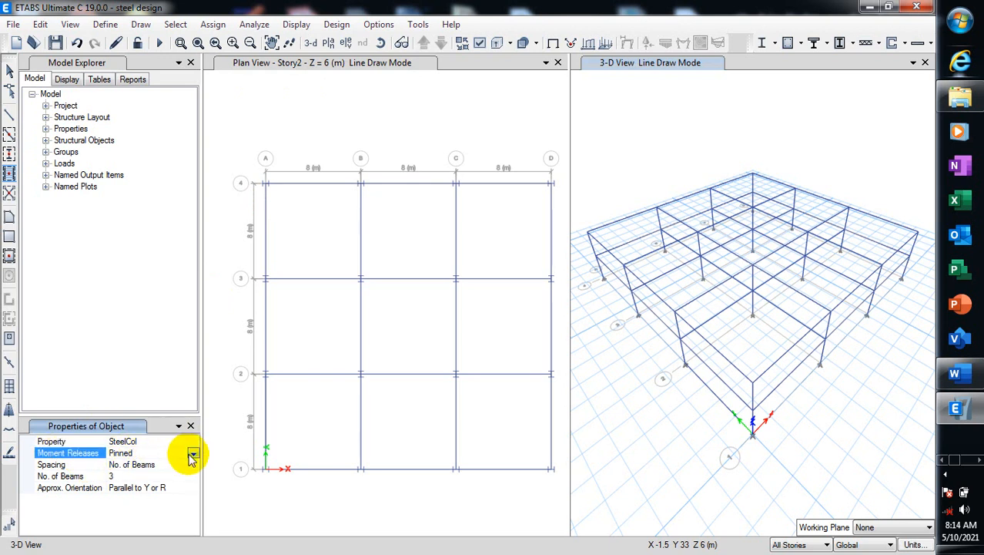
{"action": "left_click", "coordinate": [193, 456]}
{"action": "left_click", "coordinate": [123, 468]}
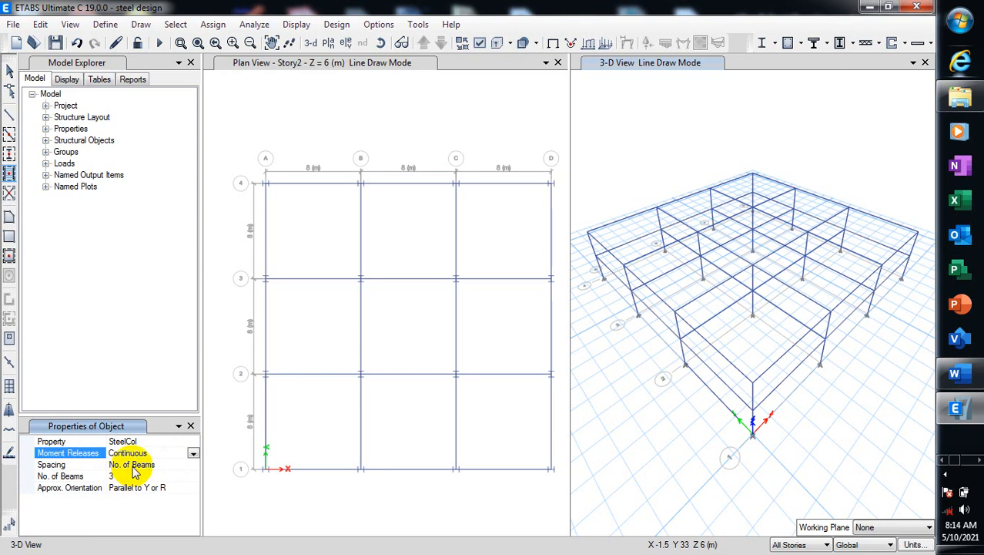
- Set the number of secondary beams per bay to 4
{"action": "left_click", "coordinate": [108, 476]}
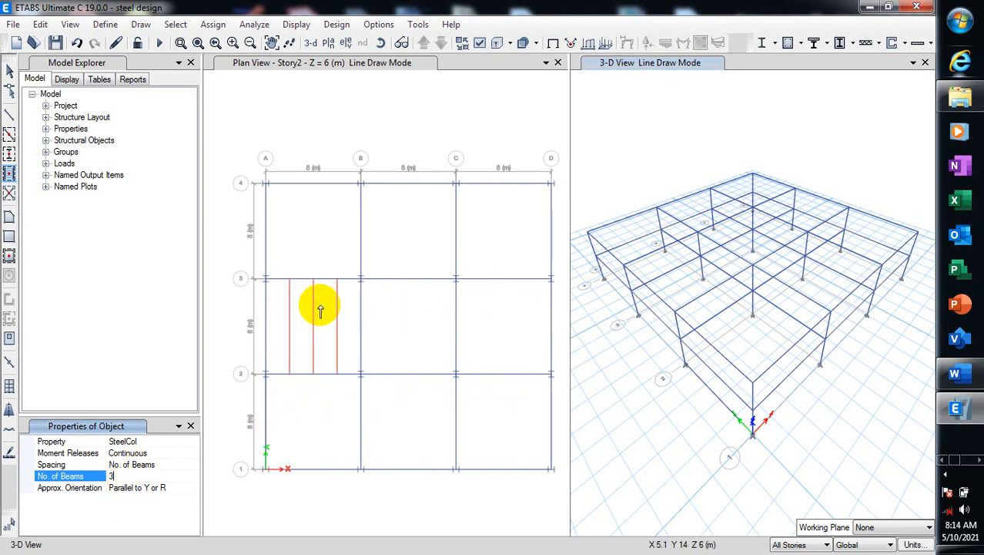
{"action": "left_click", "coordinate": [114, 475]}
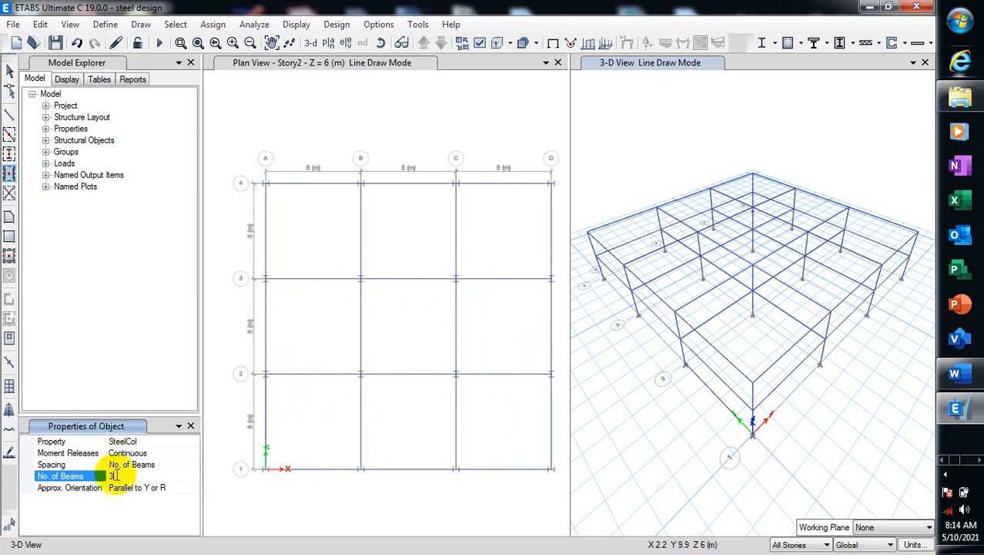
{"action": "double_click", "coordinate": [112, 475]}
{"action": "type", "text": "4"}
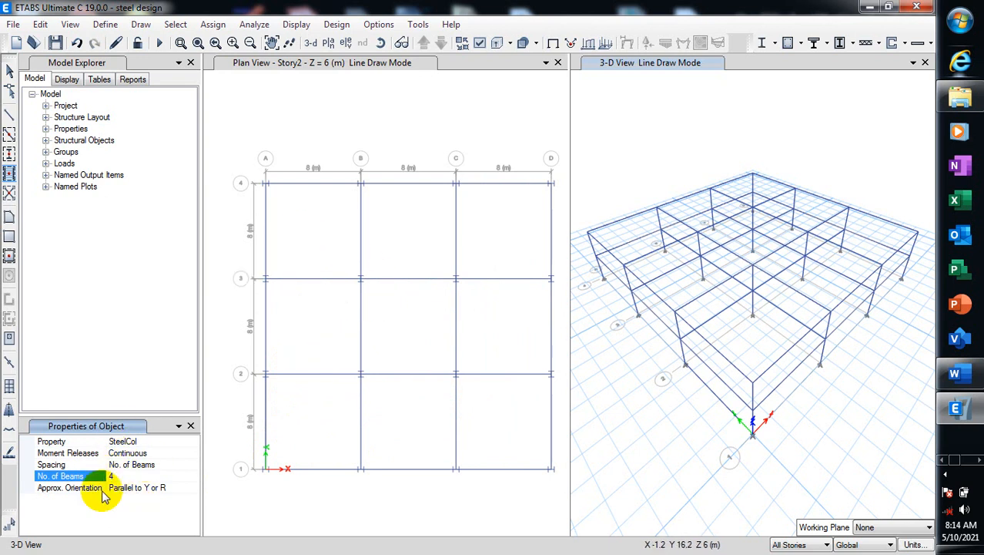
{"action": "left_click", "coordinate": [130, 464]}
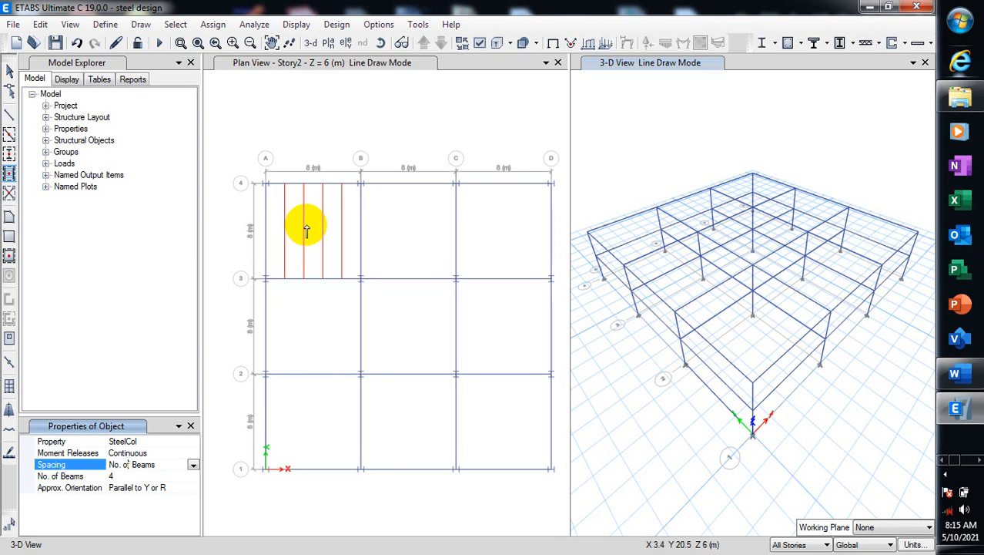
{"action": "left_click", "coordinate": [125, 475]}
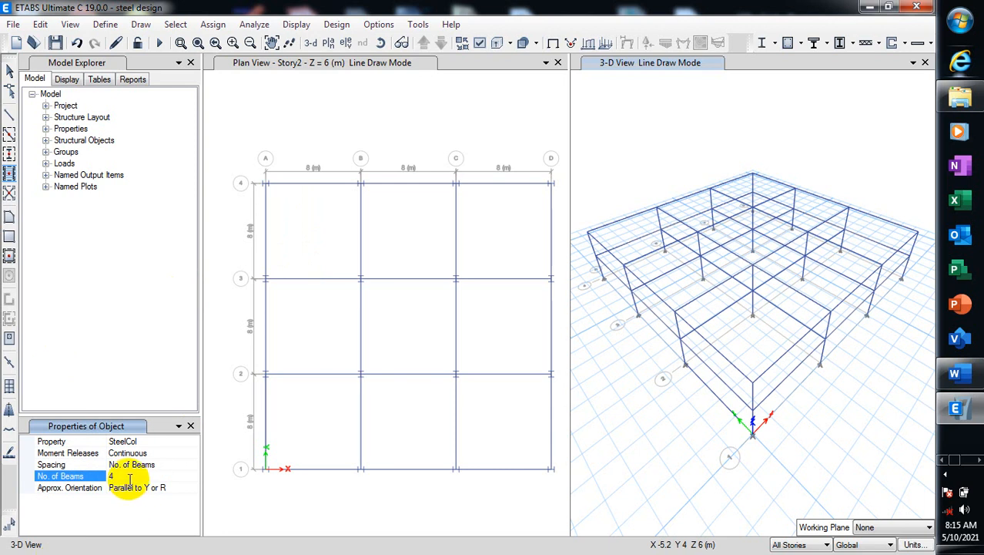
- Switch the secondary beam spacing to Max Spacing and the approximate orientation to Parallel to X or T
{"action": "left_click", "coordinate": [168, 465]}
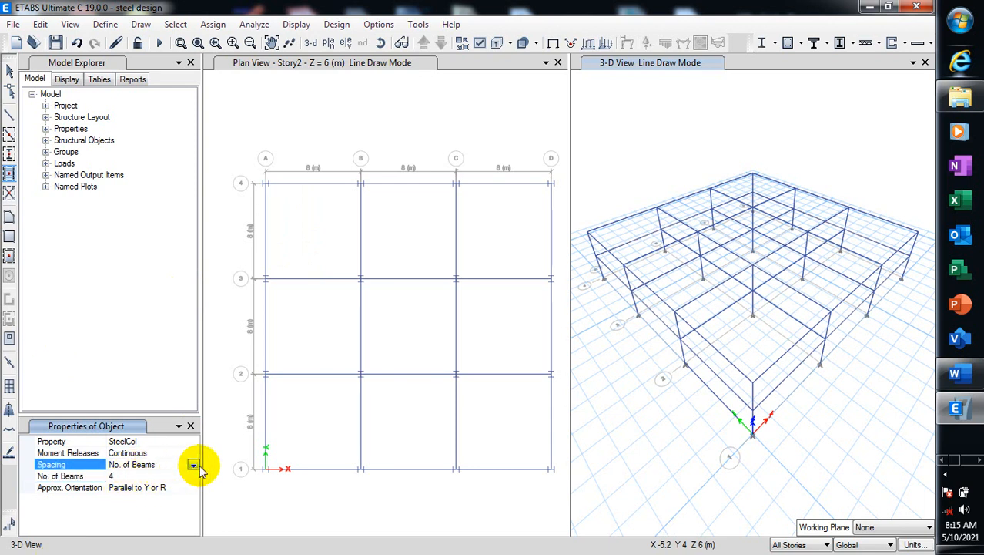
{"action": "left_click", "coordinate": [193, 466]}
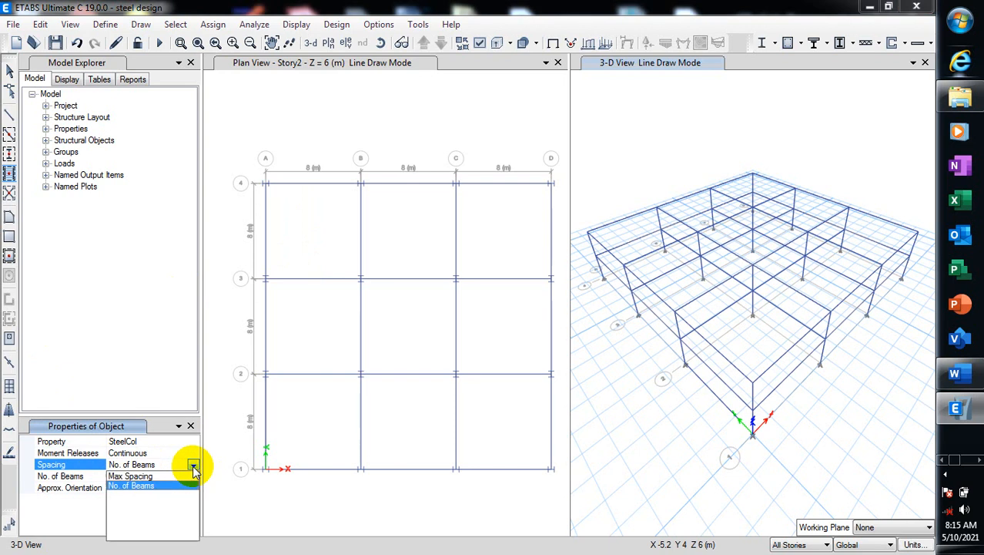
{"action": "left_click", "coordinate": [142, 477]}
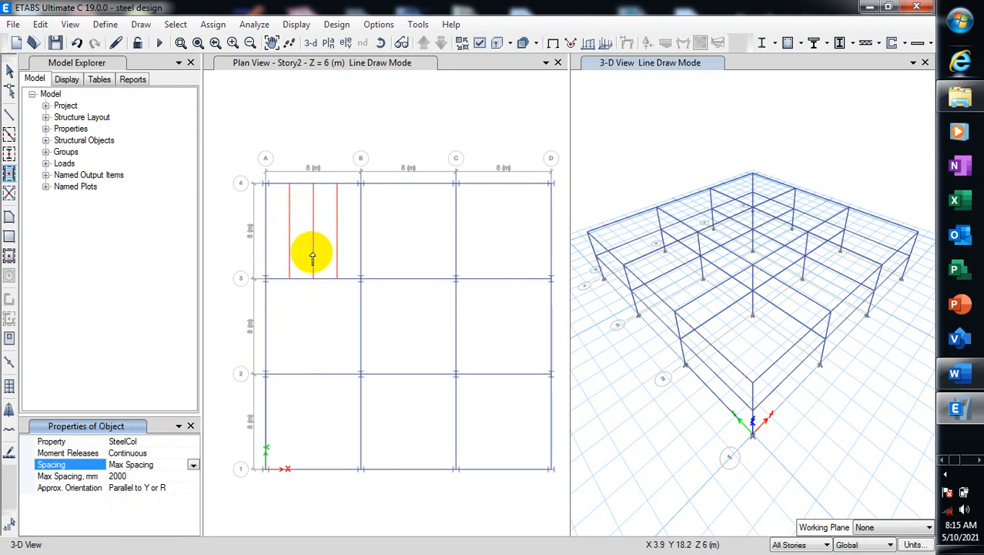
{"action": "left_click", "coordinate": [150, 487]}
{"action": "left_click", "coordinate": [193, 488]}
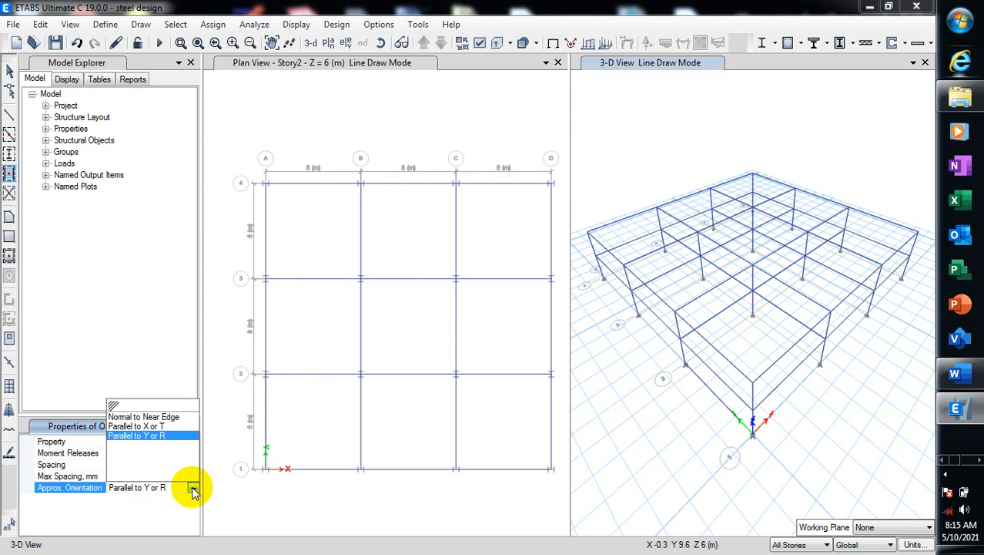
{"action": "left_click", "coordinate": [146, 426]}
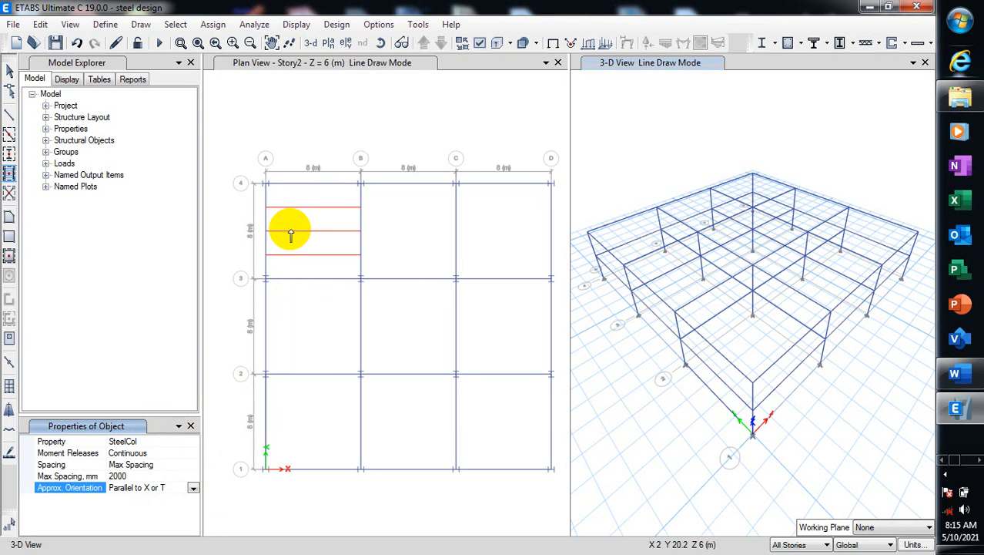
- Place secondary beams in the three Story2 plan bays between grid lines 3 and 4
{"action": "left_click", "coordinate": [405, 235]}
{"action": "left_click", "coordinate": [407, 235]}
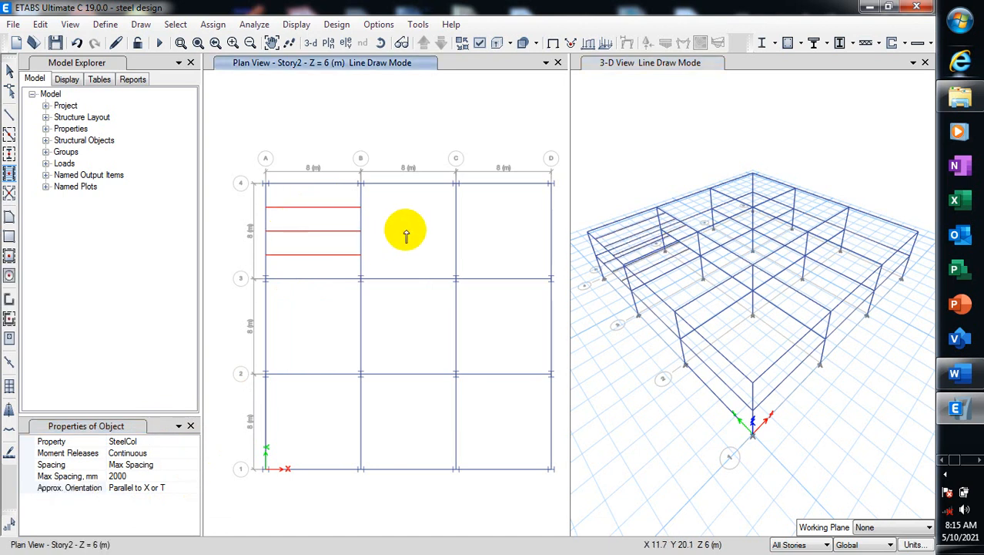
{"action": "left_click", "coordinate": [477, 243]}
{"action": "left_click", "coordinate": [455, 279]}
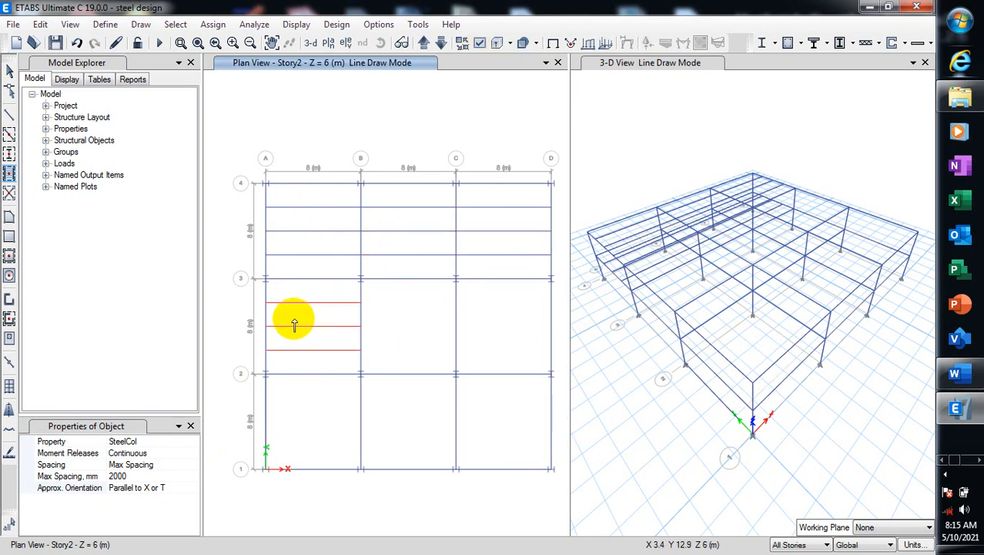
- Place secondary beams in the remaining six plan bays between grid lines 1 and 3
{"action": "left_click", "coordinate": [368, 336]}
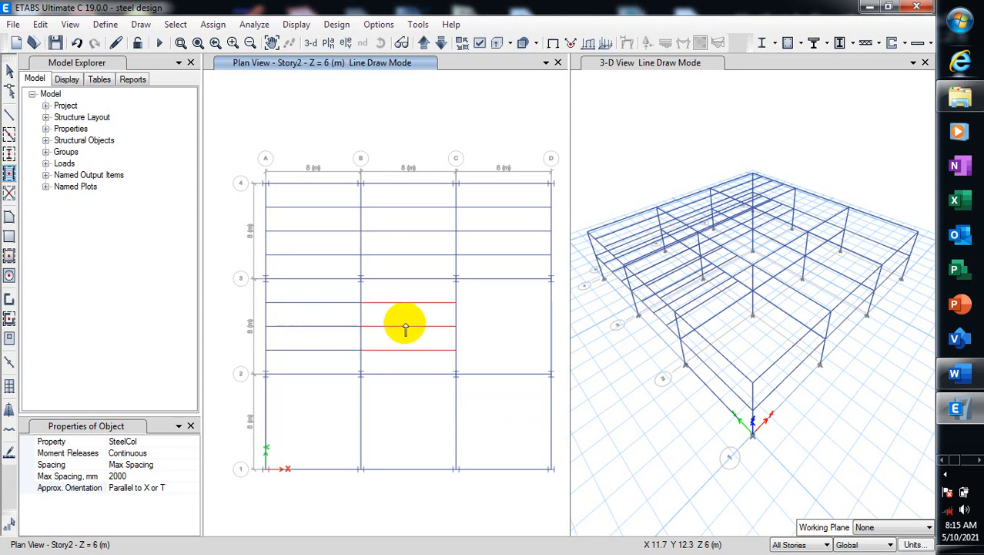
{"action": "left_click", "coordinate": [499, 329]}
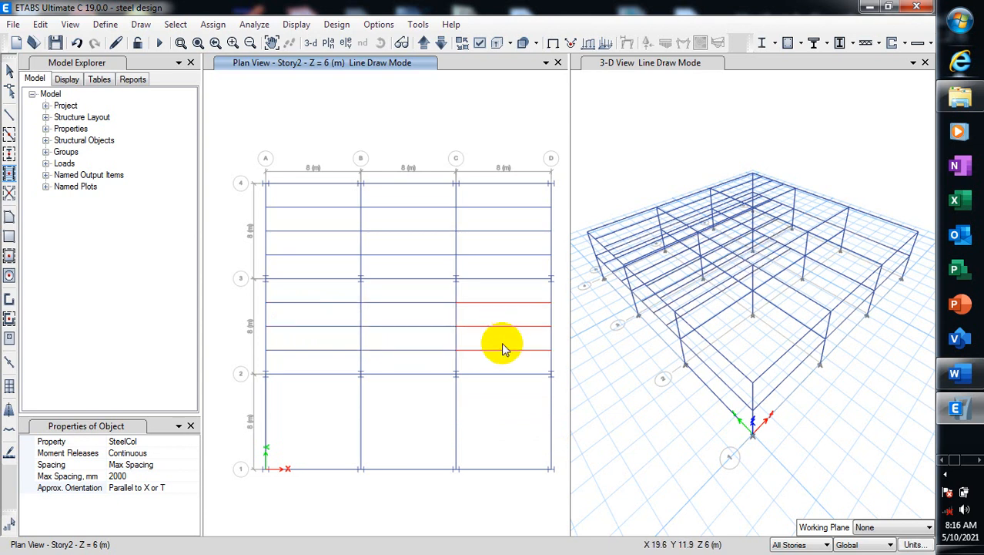
{"action": "left_click", "coordinate": [325, 425]}
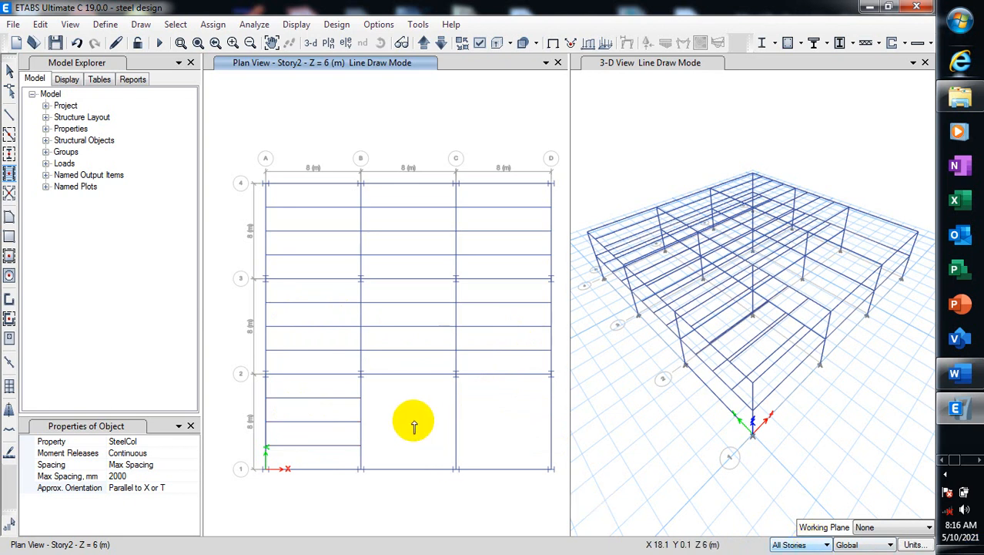
{"action": "left_click", "coordinate": [451, 435]}
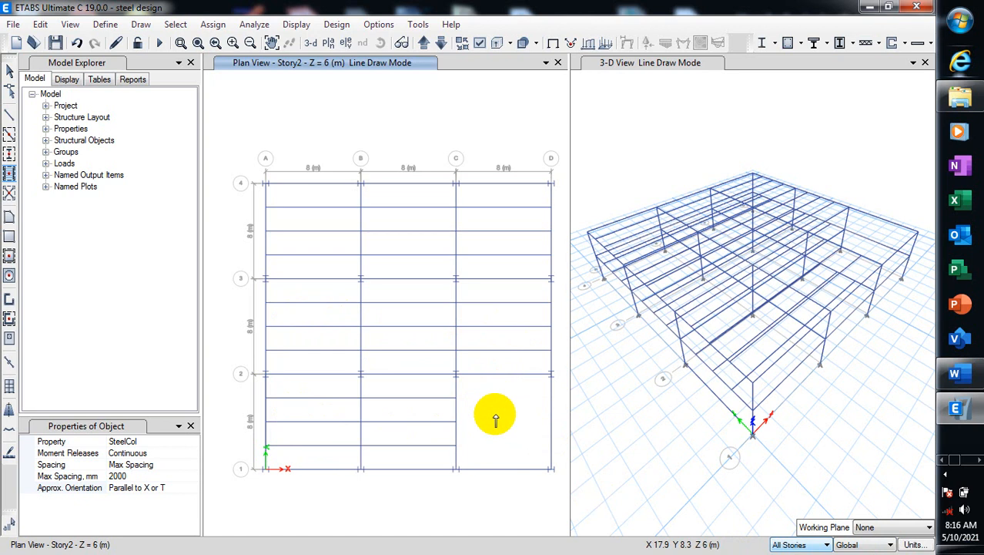
{"action": "left_click", "coordinate": [494, 436]}
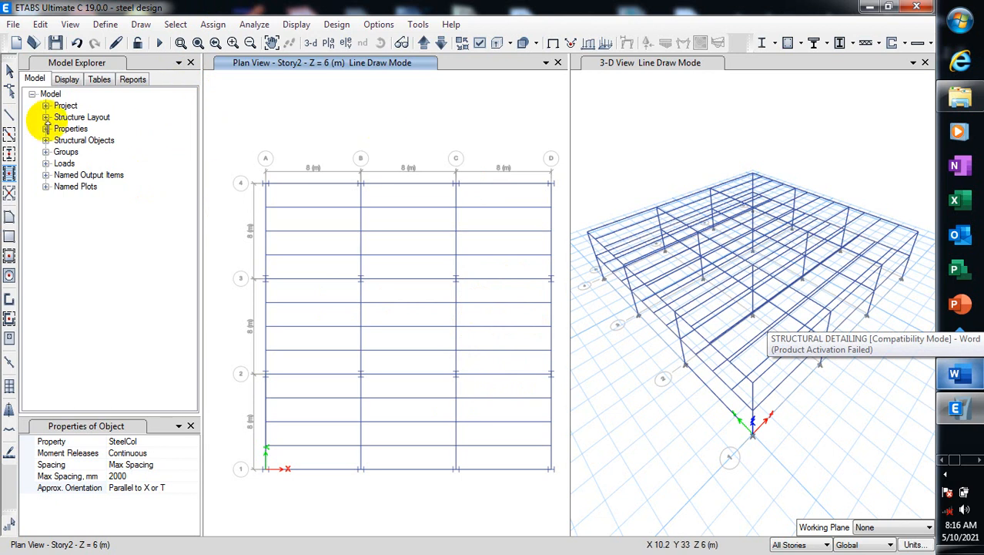
- Select the secondary beams in the bay between grids C–D and 2–3 and delete them to leave an opening
{"action": "left_click", "coordinate": [9, 73]}
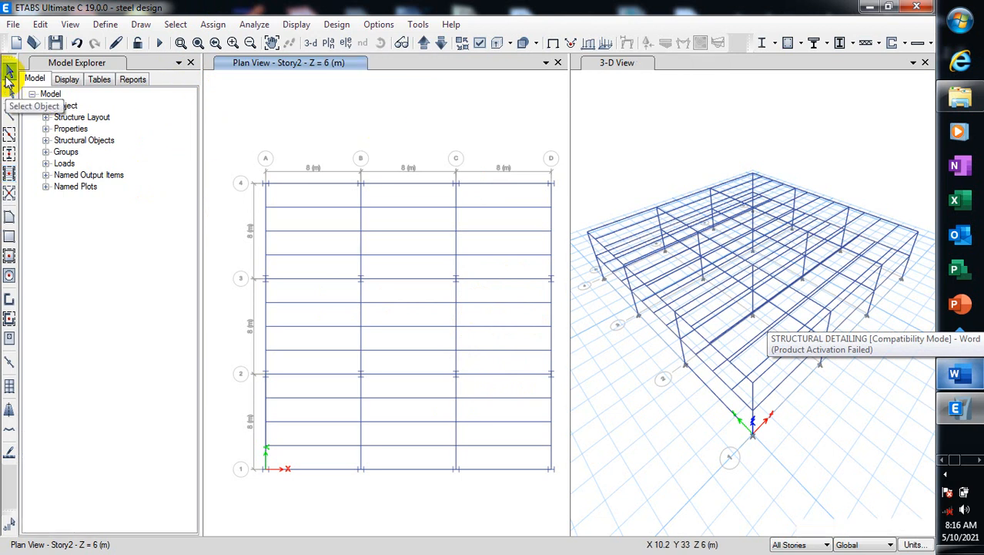
{"action": "left_click", "coordinate": [506, 291]}
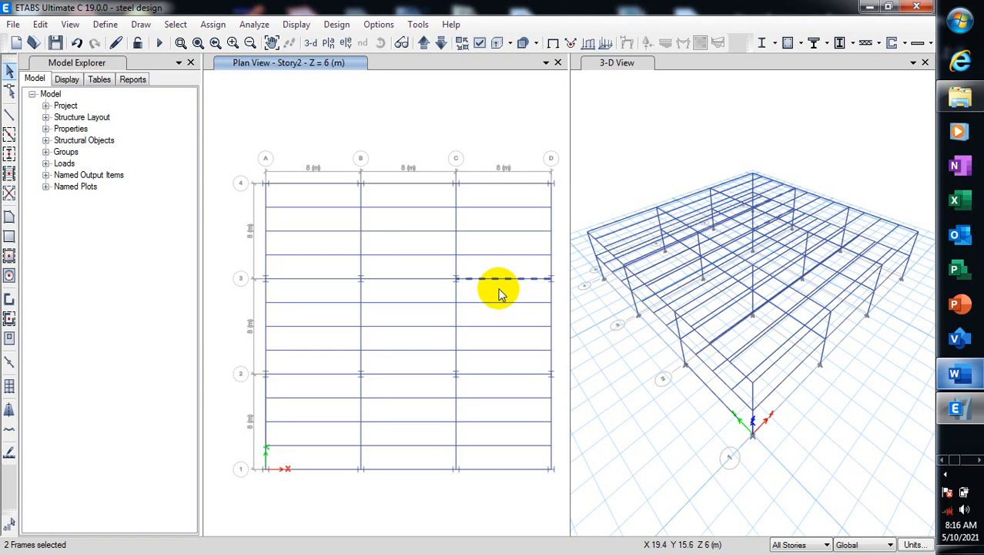
{"action": "left_click", "coordinate": [500, 298]}
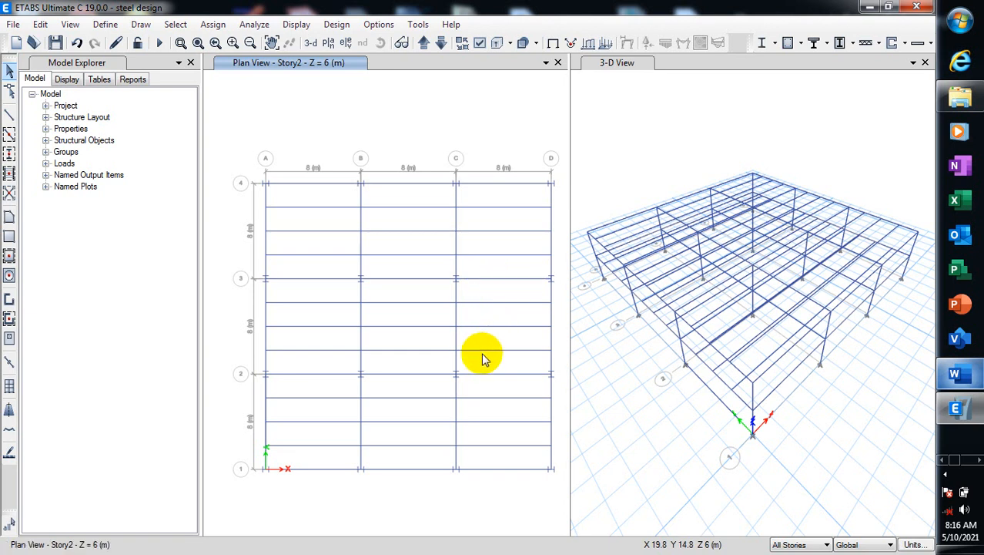
{"action": "left_click_drag", "start_coordinate": [484, 358], "coordinate": [483, 358]}
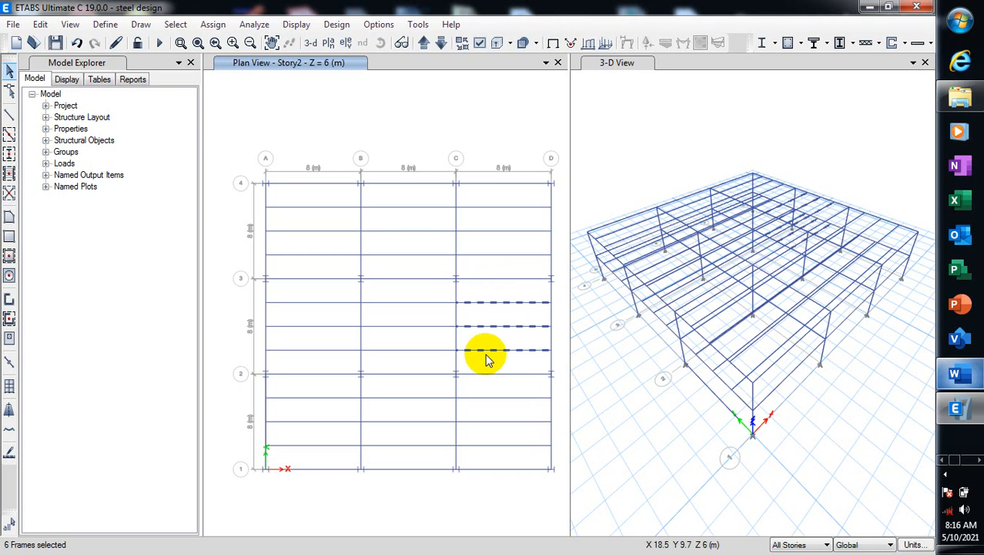
{"action": "left_click", "coordinate": [485, 354]}
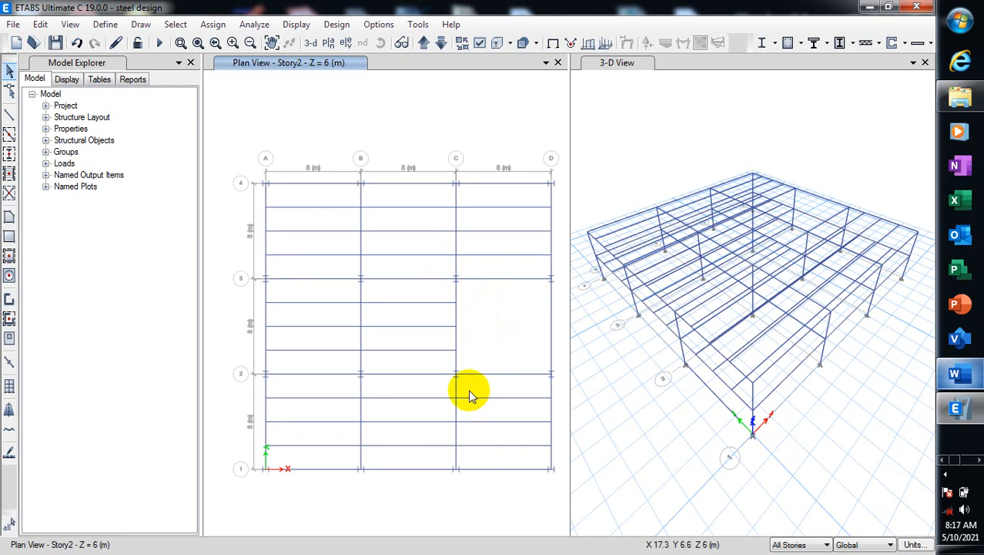
{"action": "left_click", "coordinate": [946, 474]}
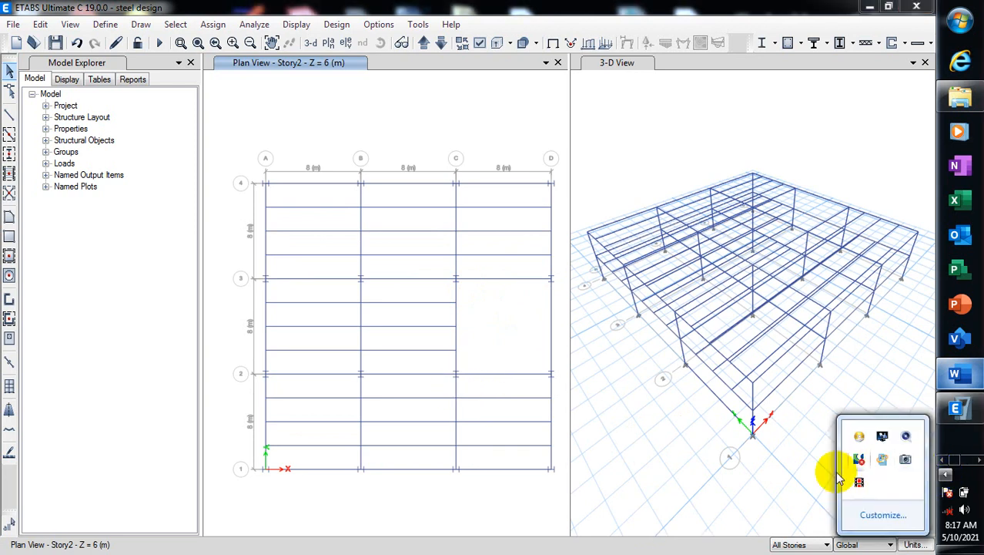